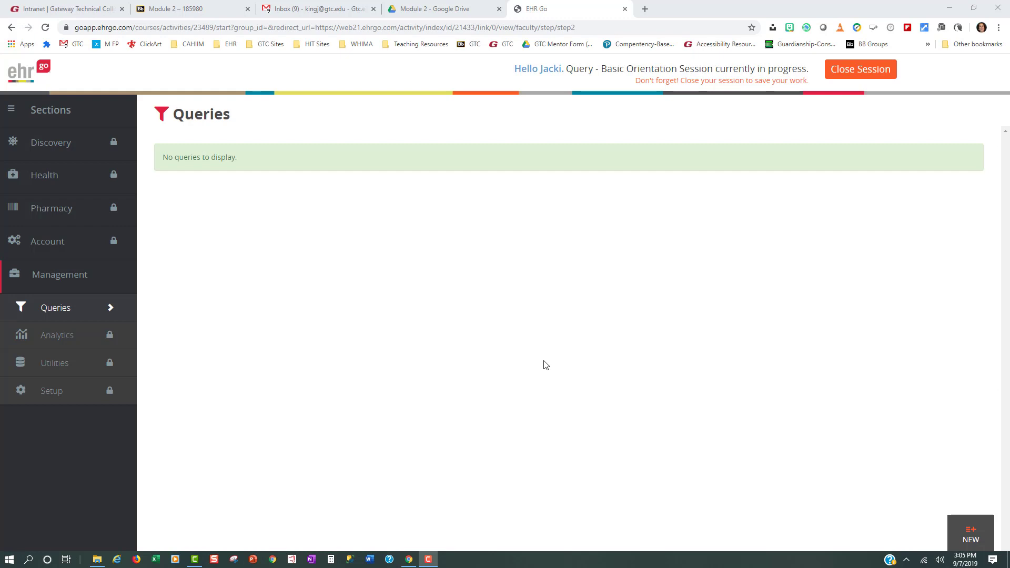
Create a new query named "Total Births - 5 years ago".
left_click(971, 537)
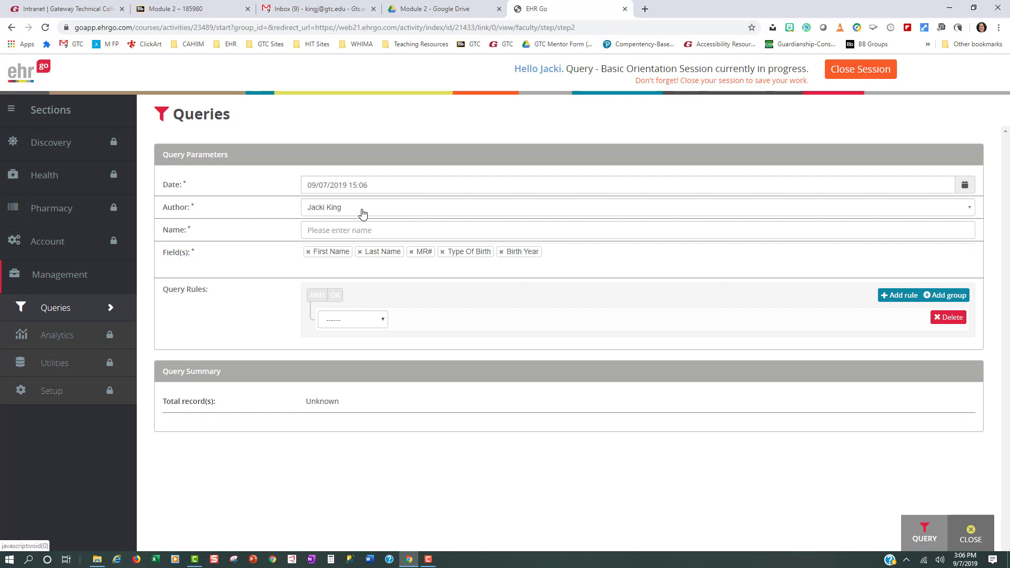
left_click(360, 232)
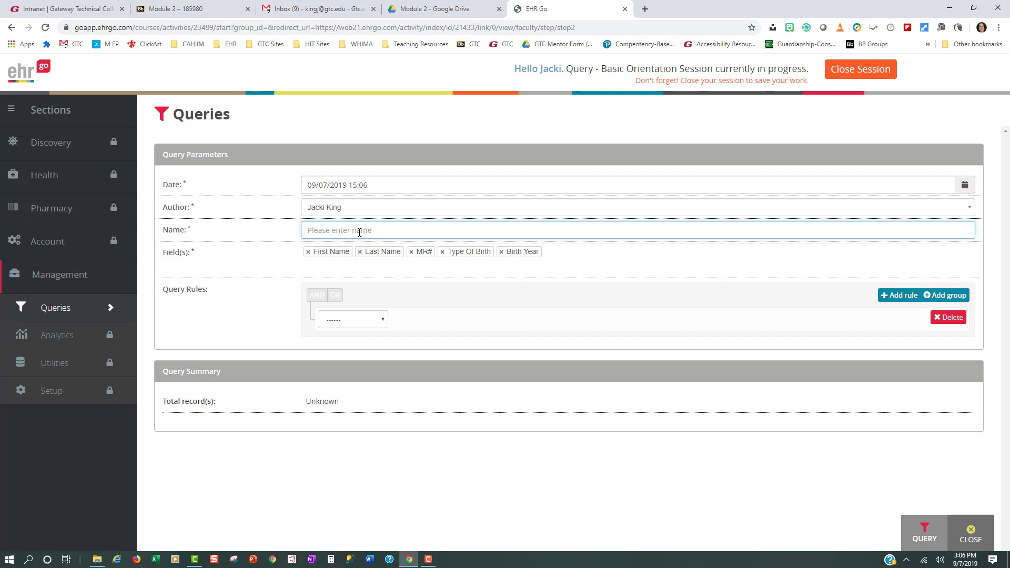
type("Total Births - 5 years ago")
Set the query rule to Birth Year equal 5 years ago.
left_click(384, 321)
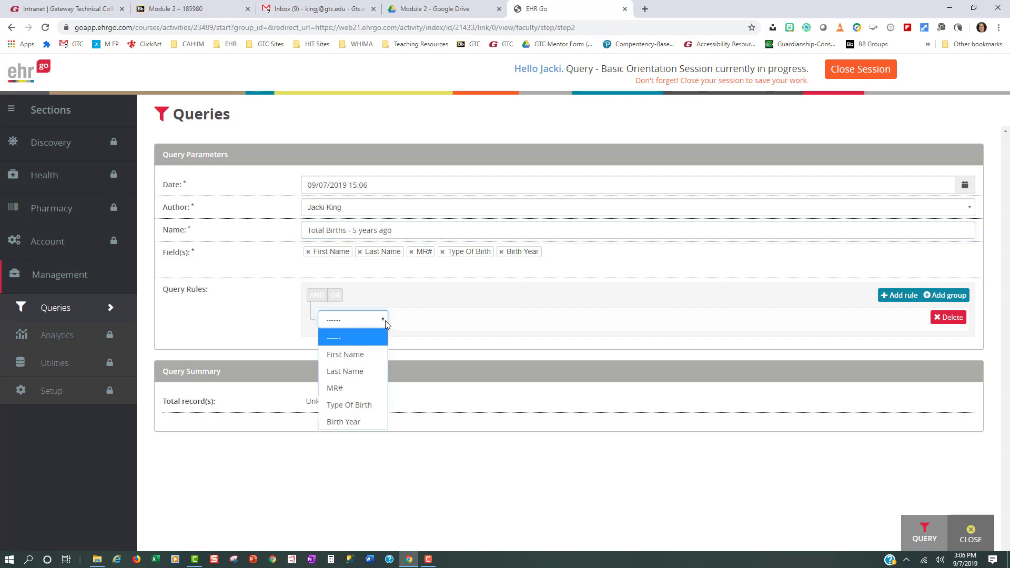
left_click(359, 421)
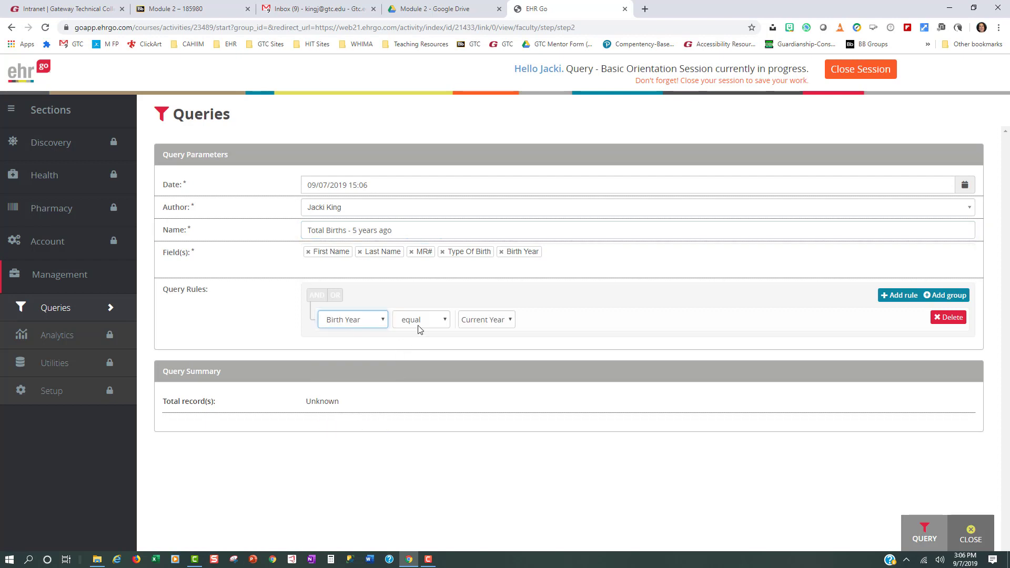
left_click(447, 321)
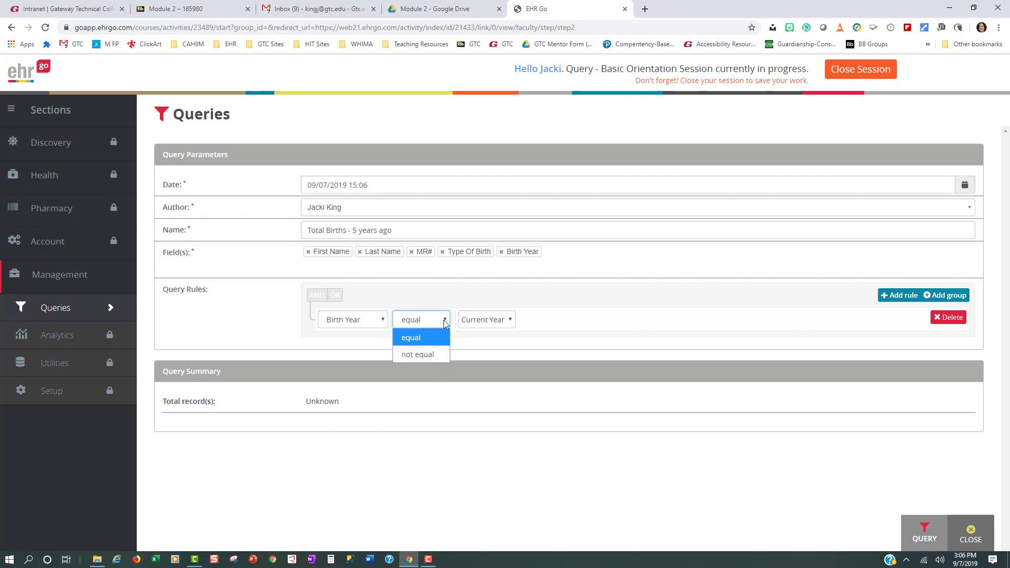
left_click(443, 320)
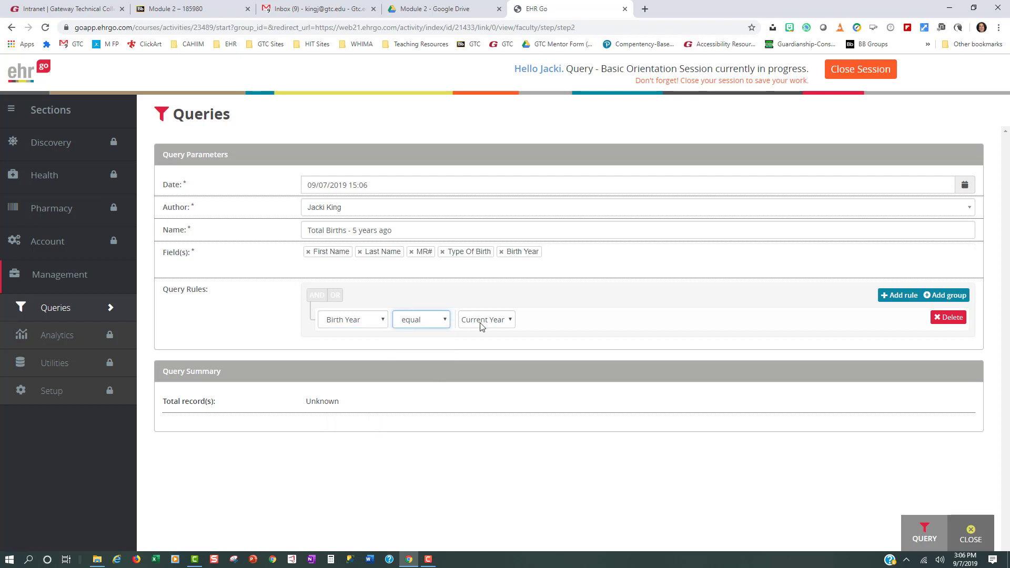
left_click(510, 321)
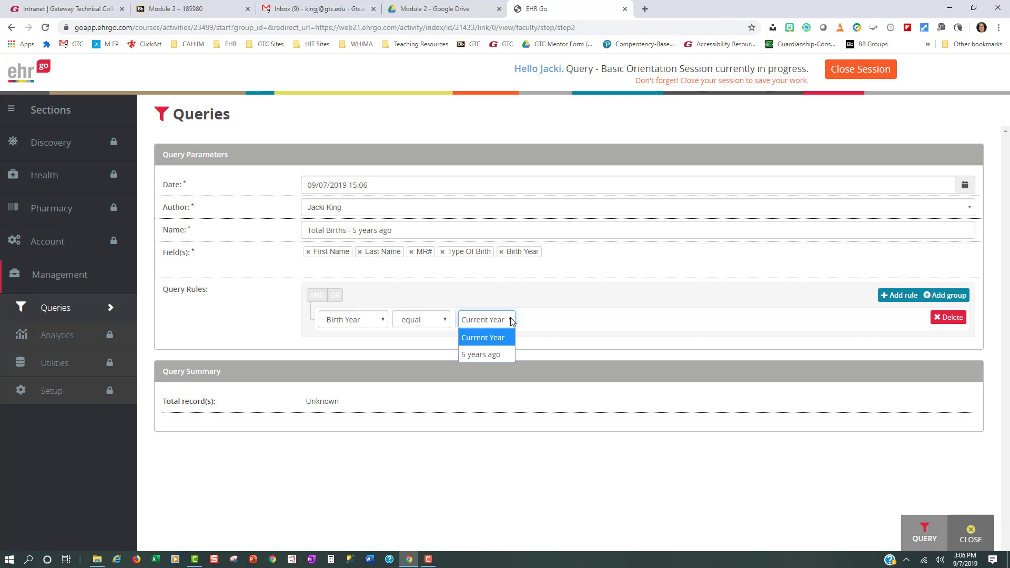
left_click(503, 356)
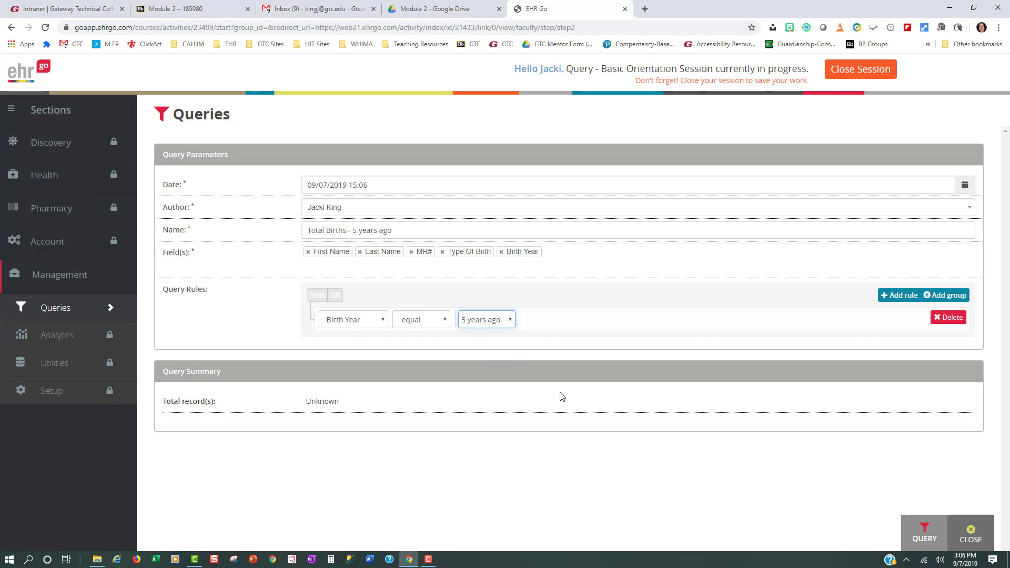
Run the "Total Births - 5 years ago" query, review its results and close it.
left_click(929, 537)
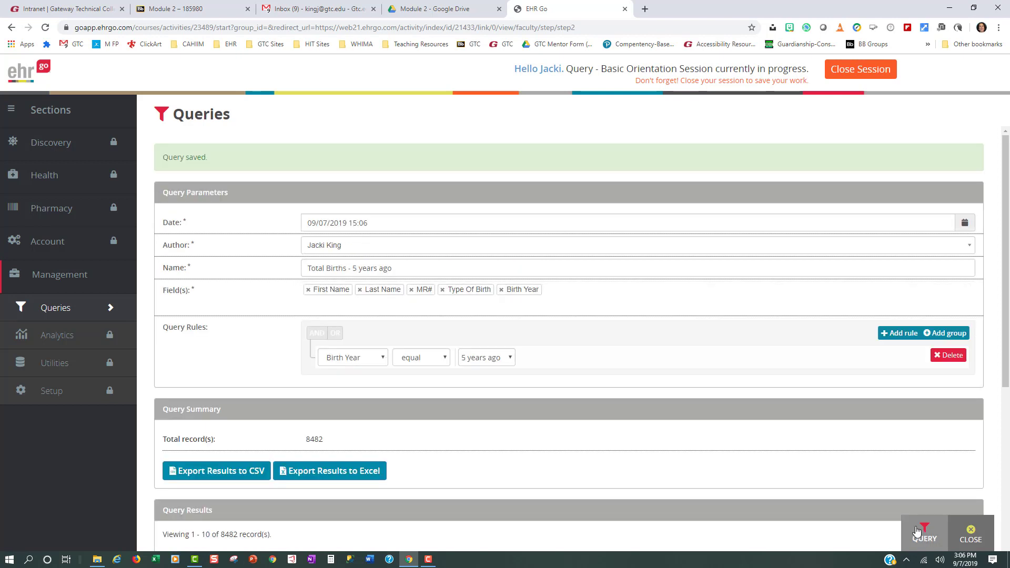
scroll(898, 518, "down", 5)
scroll(898, 517, "down", 1)
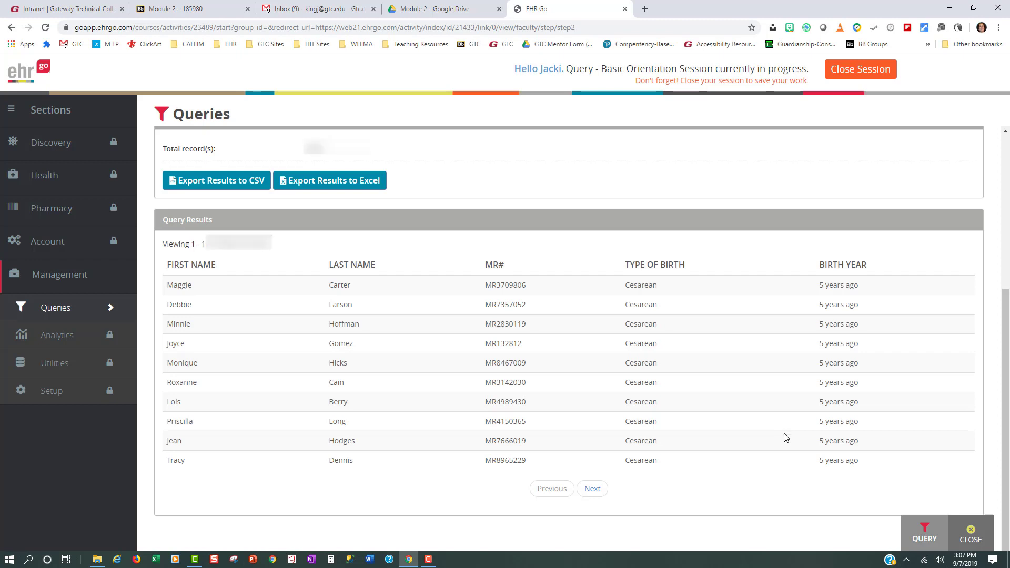
left_click(971, 533)
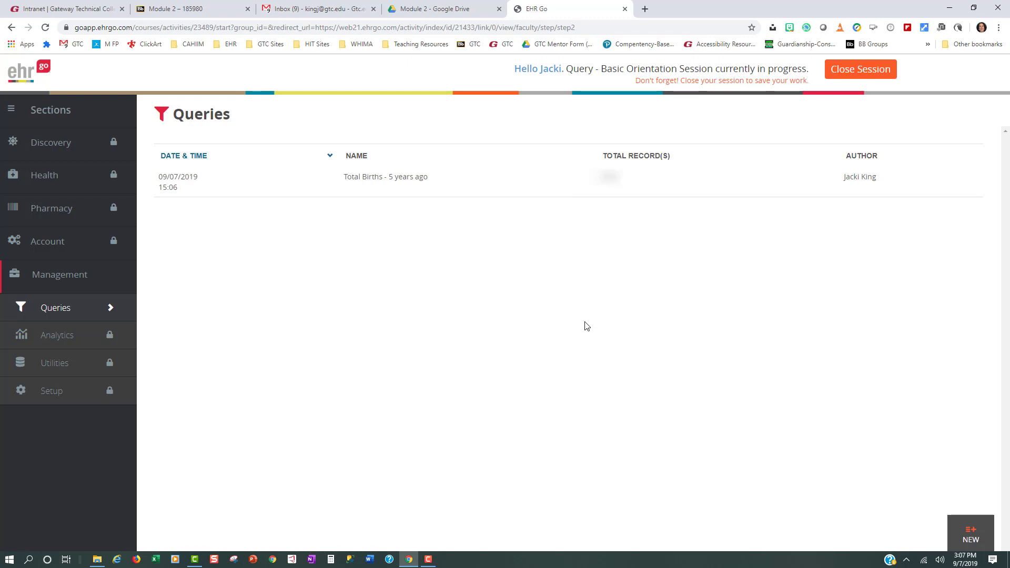
Create another query named "Cesarean births - 5 years ago".
left_click(977, 536)
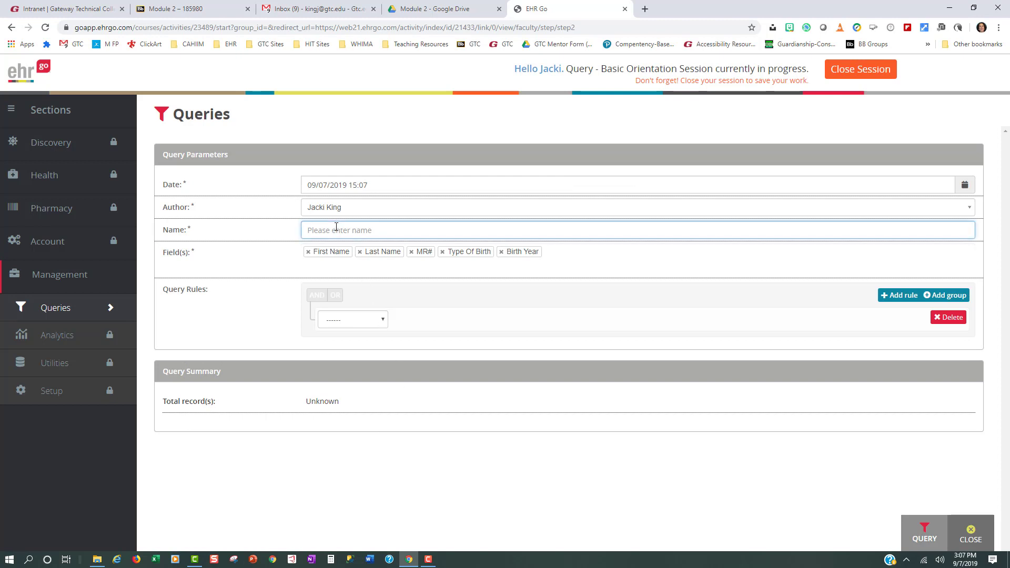
type("Cesarean birhts - 5 year")
key("BackSpace")
key("BackSpace")
key("BackSpace")
key("BackSpace")
key("BackSpace")
key("BackSpace")
key("BackSpace")
key("BackSpace")
key("BackSpace")
key("BackSpace")
key("BackSpace")
key("BackSpace")
type("ths 5")
key("BackSpace")
key("BackSpace")
type("5 year")
key("BackSpace")
type("ars ago")
Set the first rule of the Cesarean births query to Birth Year equal 5 years ago.
left_click(383, 320)
left_click(349, 421)
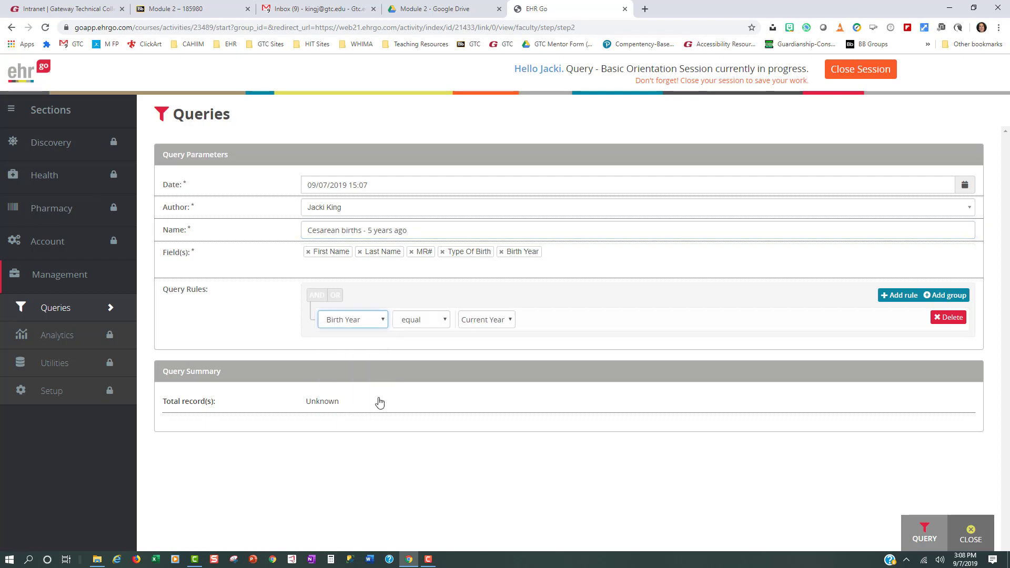
left_click(511, 321)
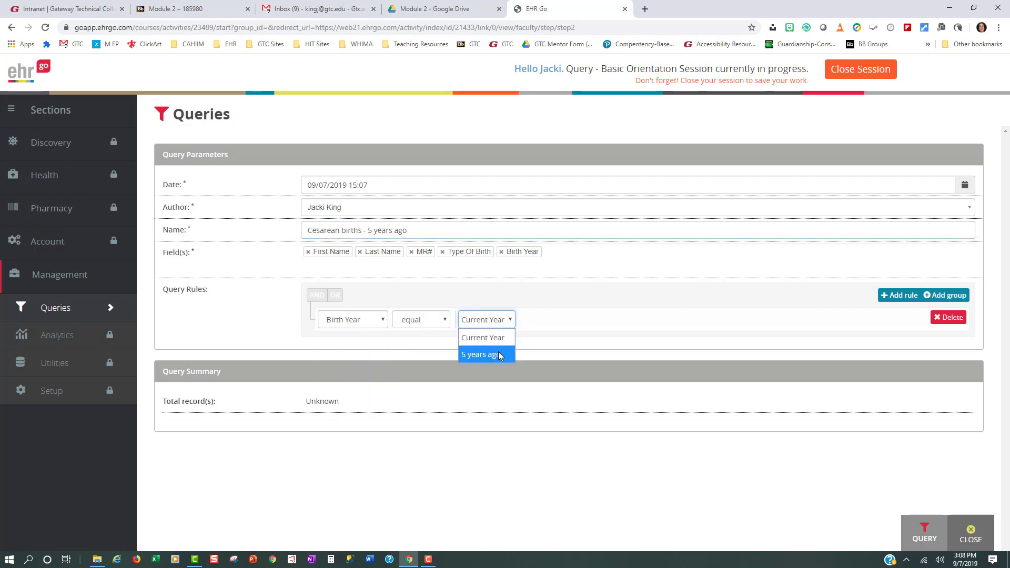
left_click(497, 355)
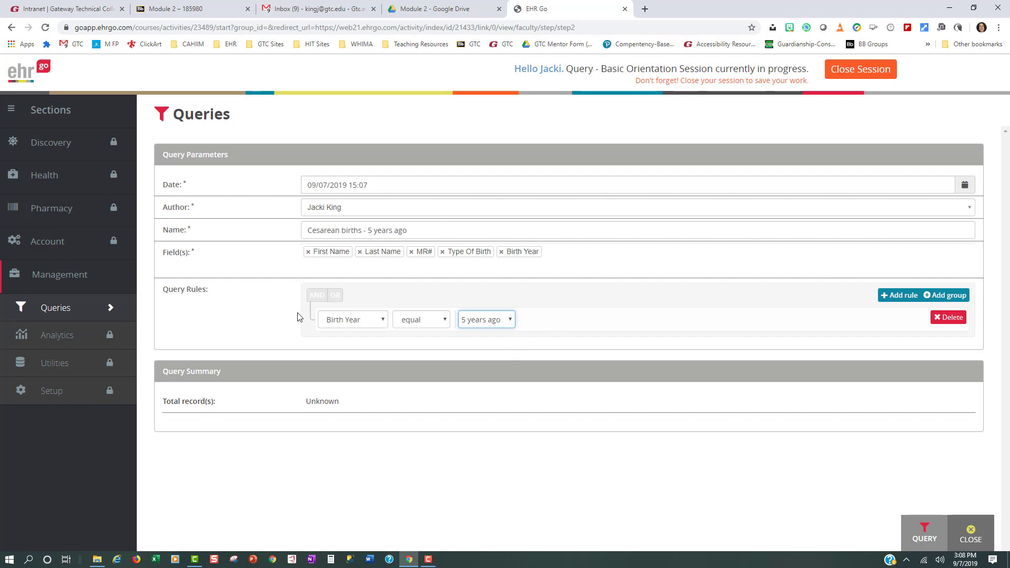
Add a second rule, Type Of Birth equal Cesarean, and combine both rules with AND.
left_click(913, 296)
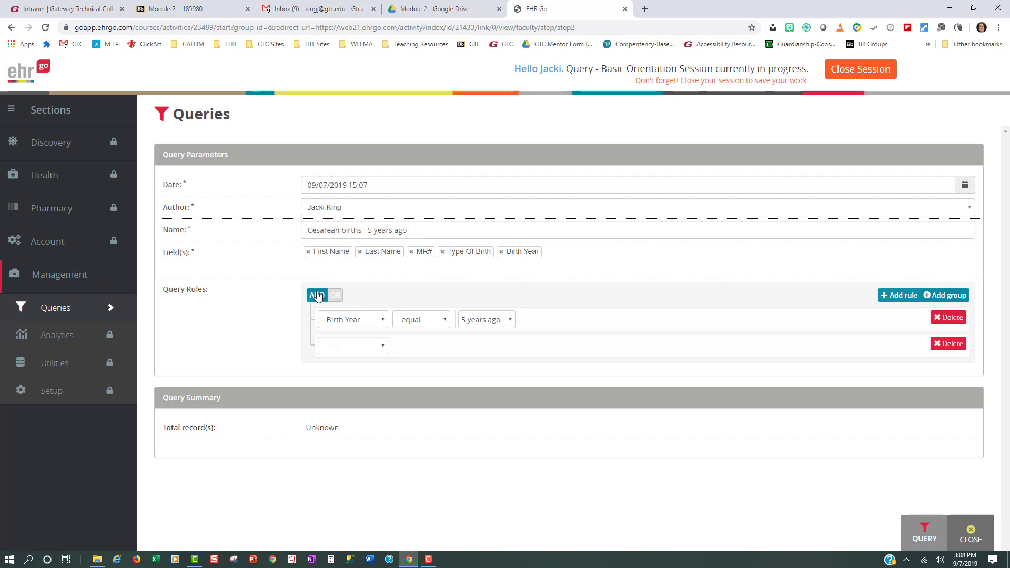
left_click(335, 299)
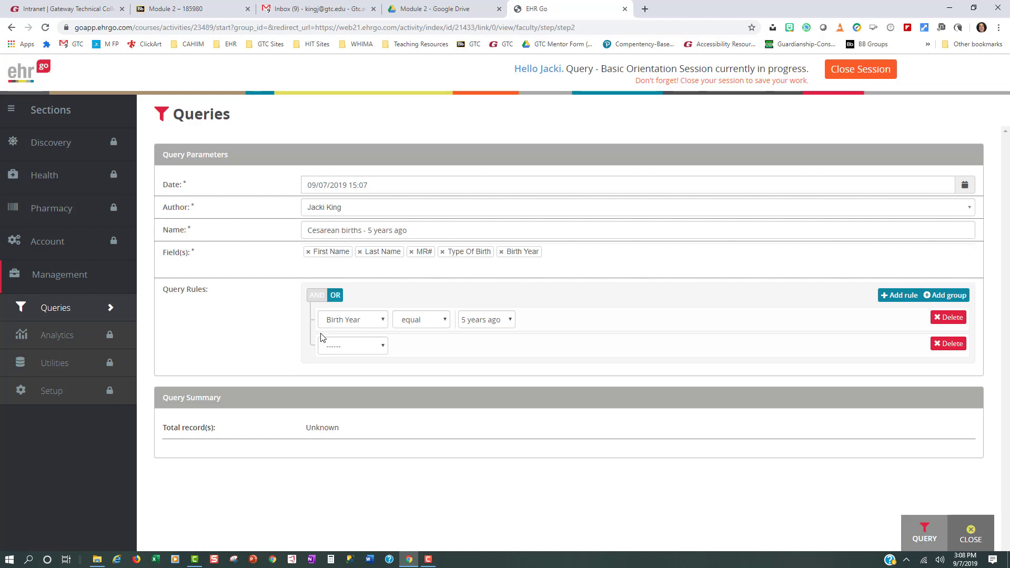
left_click(311, 297)
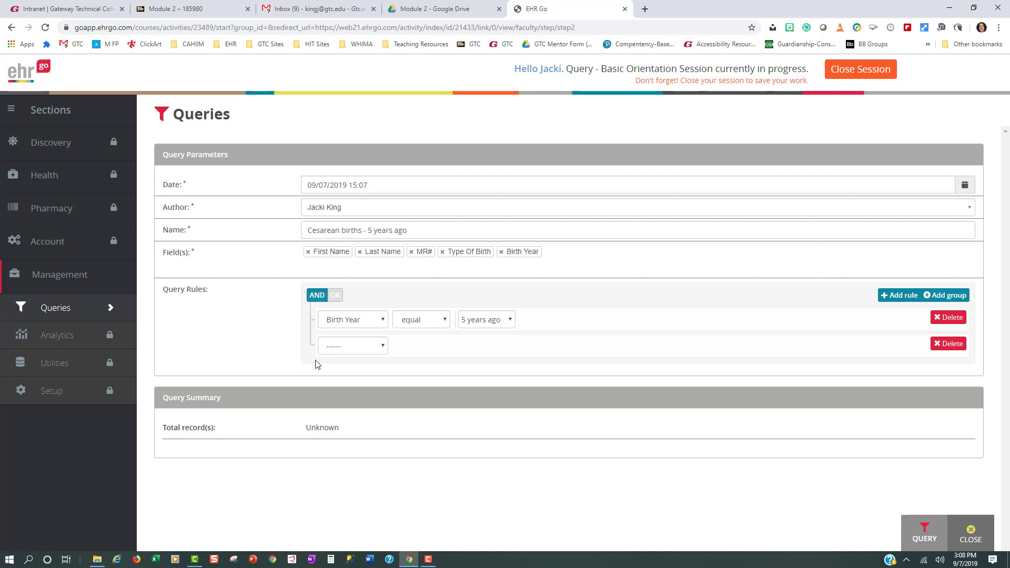
left_click(381, 352)
left_click(370, 432)
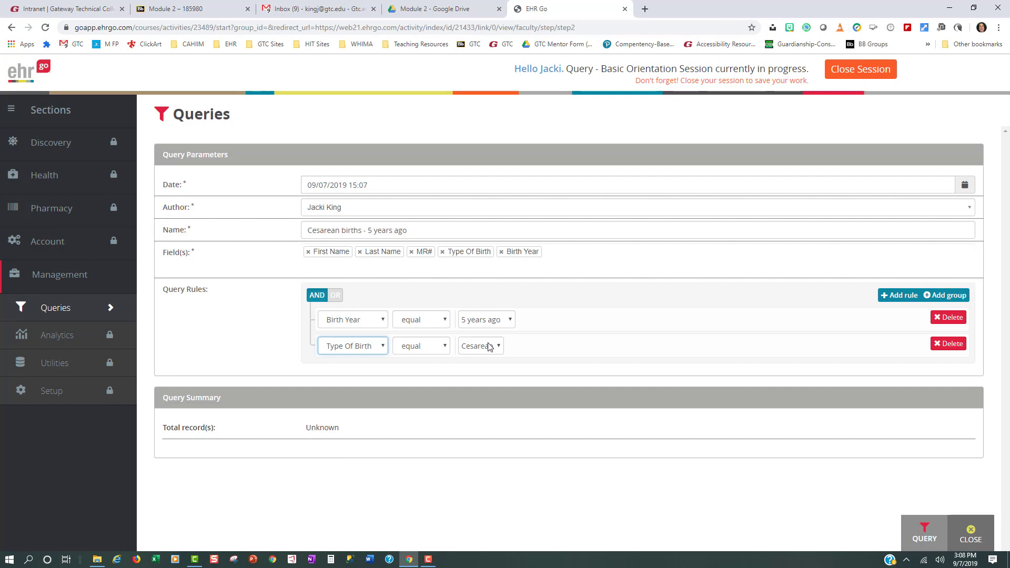
Run the "Cesarean births - 5 years ago" query, review its results and close it.
left_click(928, 533)
scroll(593, 383, "down", 4)
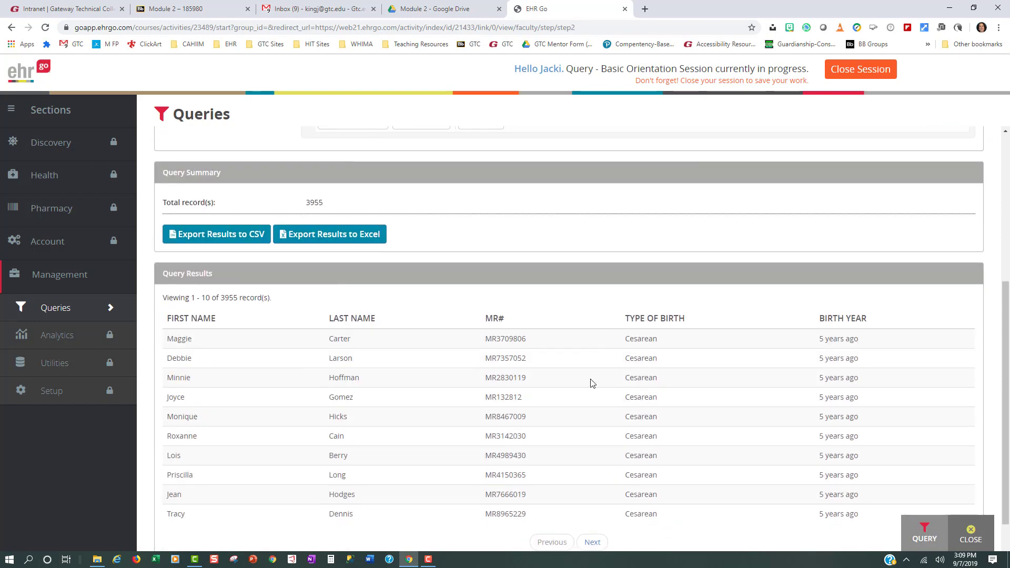
scroll(585, 390, "up", 3)
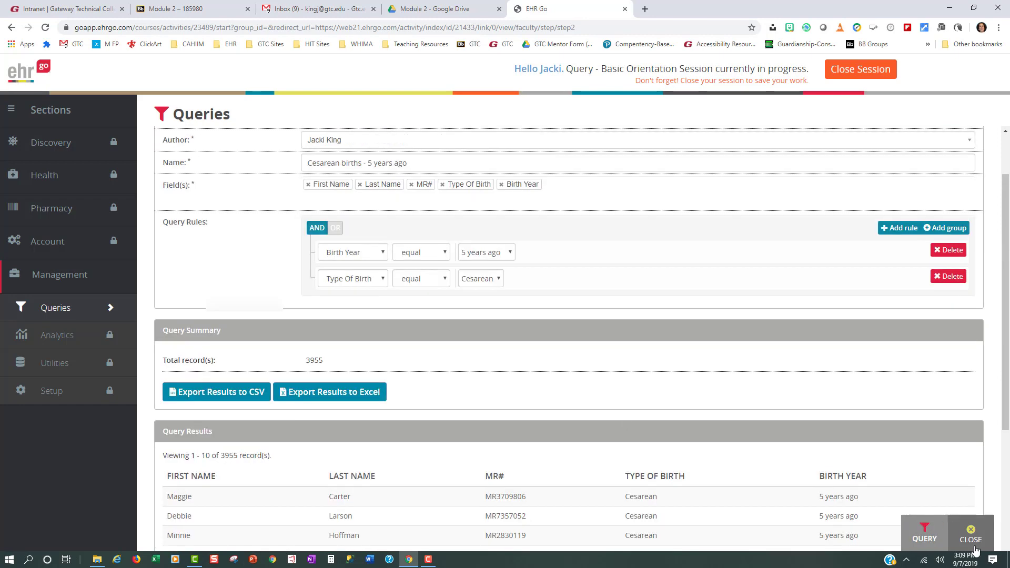
left_click(971, 536)
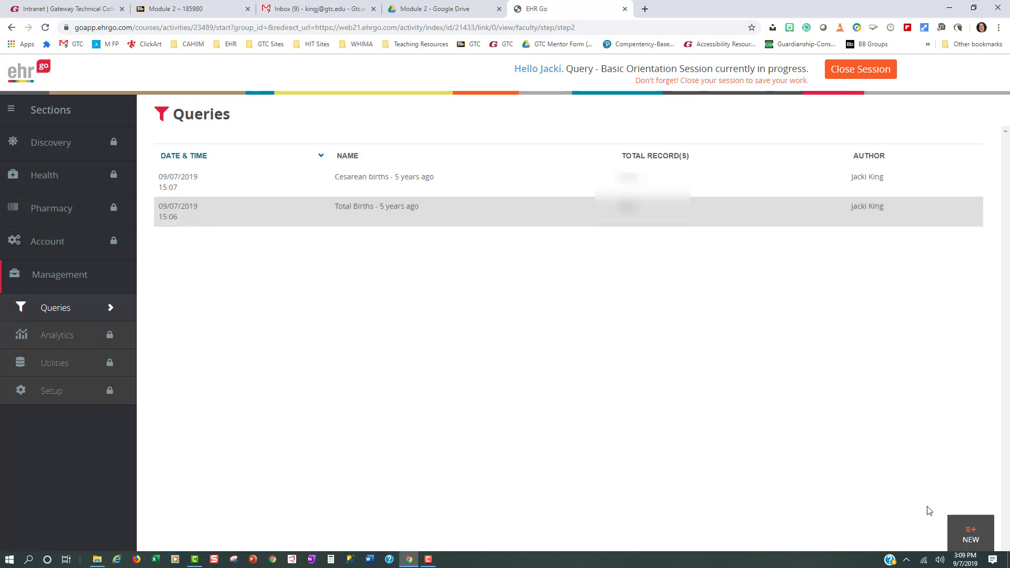
Create a new query named "Total Births - Current Year".
left_click(970, 536)
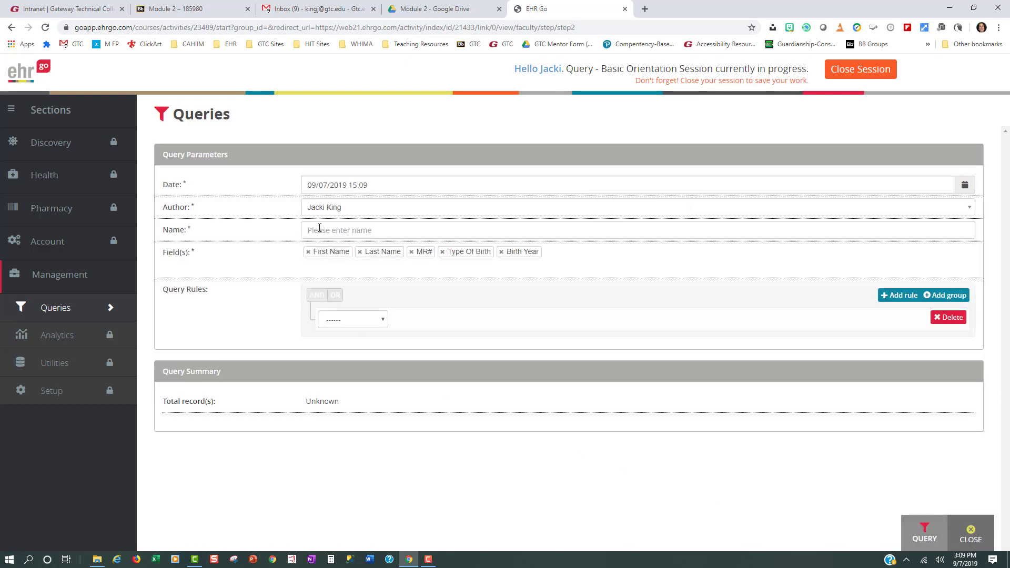
left_click(320, 228)
type("Total")
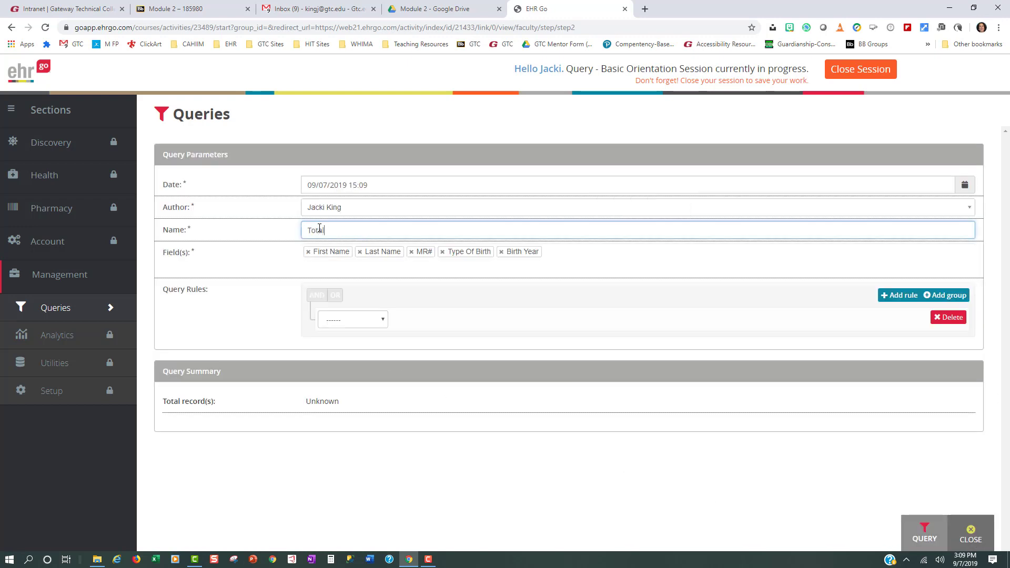
type(" Births - Current Year")
Run the query with the rule Birth Year equal Current Year and close it.
left_click(386, 321)
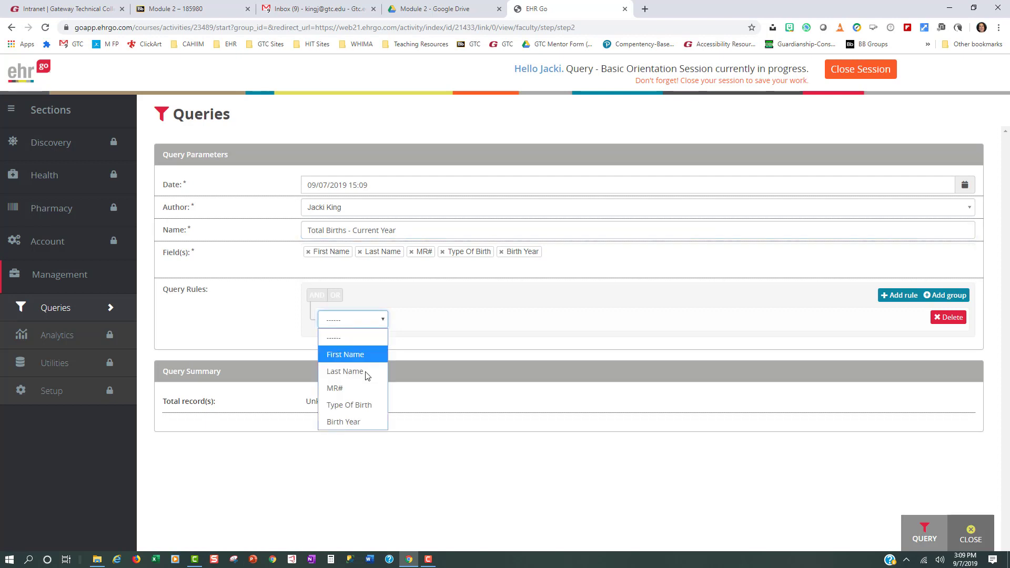
left_click(349, 419)
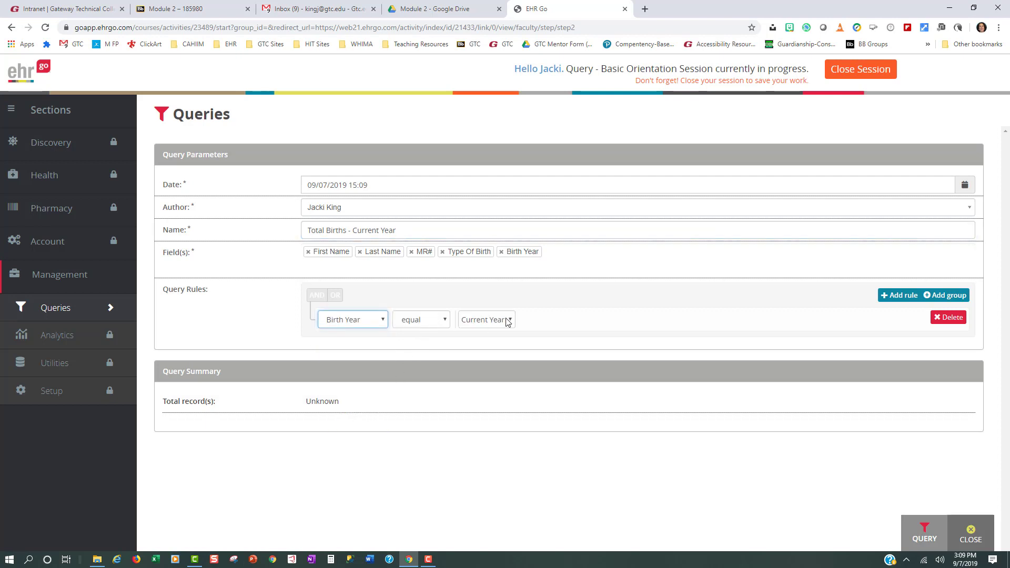
left_click(924, 534)
left_click(971, 532)
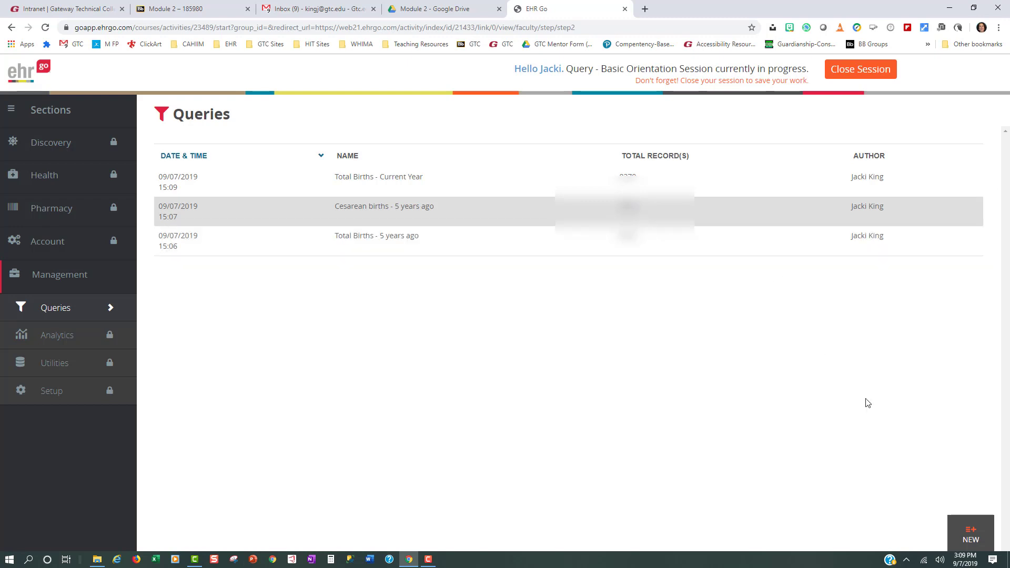
Create a new query named "Cesarean Births - Current year".
left_click(980, 545)
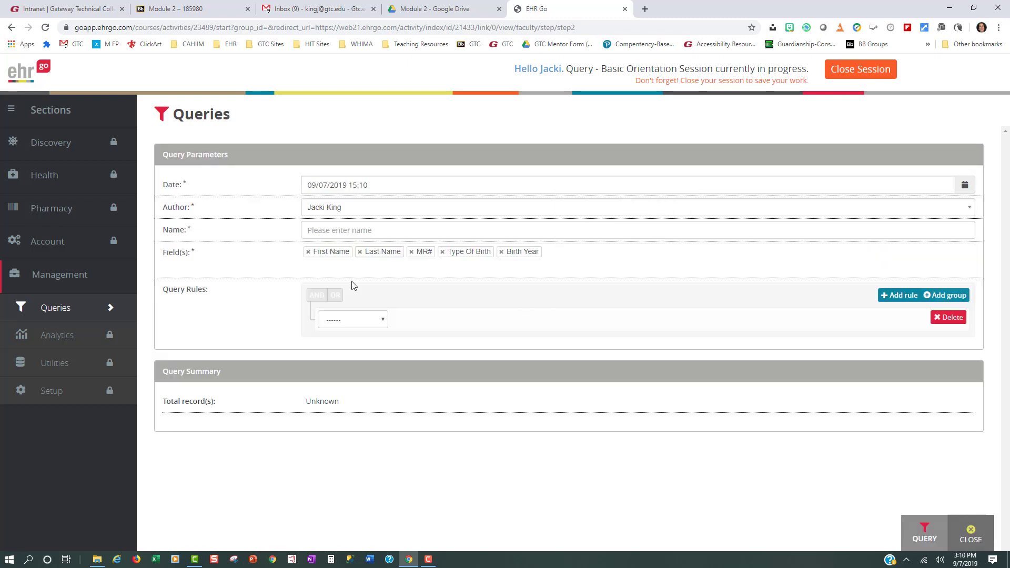
left_click(347, 232)
type("C")
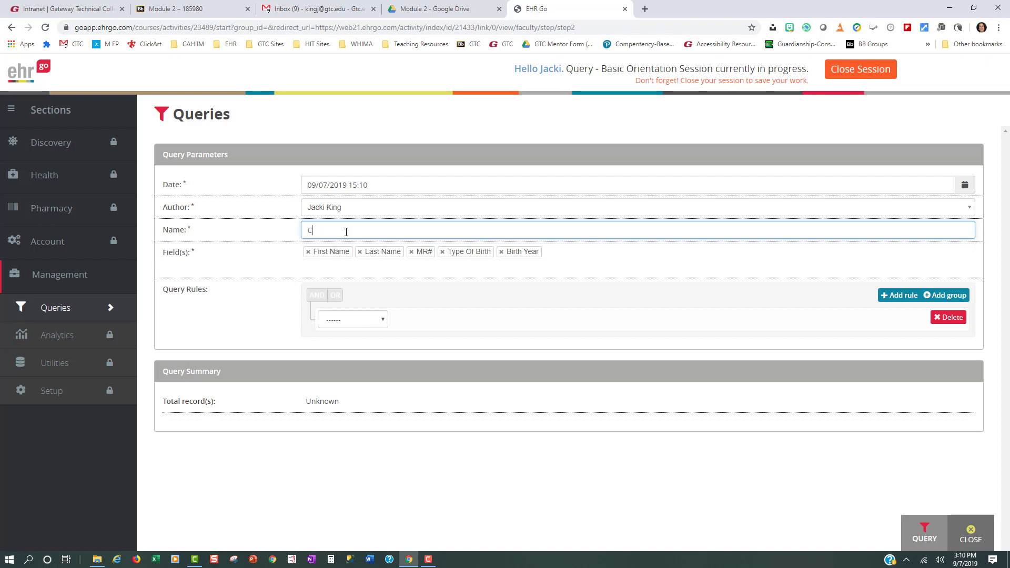
type("esarean Births - Current year")
Define two AND rules for the query: Birth Year equal Current Year and Type Of Birth equal Cesarean.
left_click(383, 320)
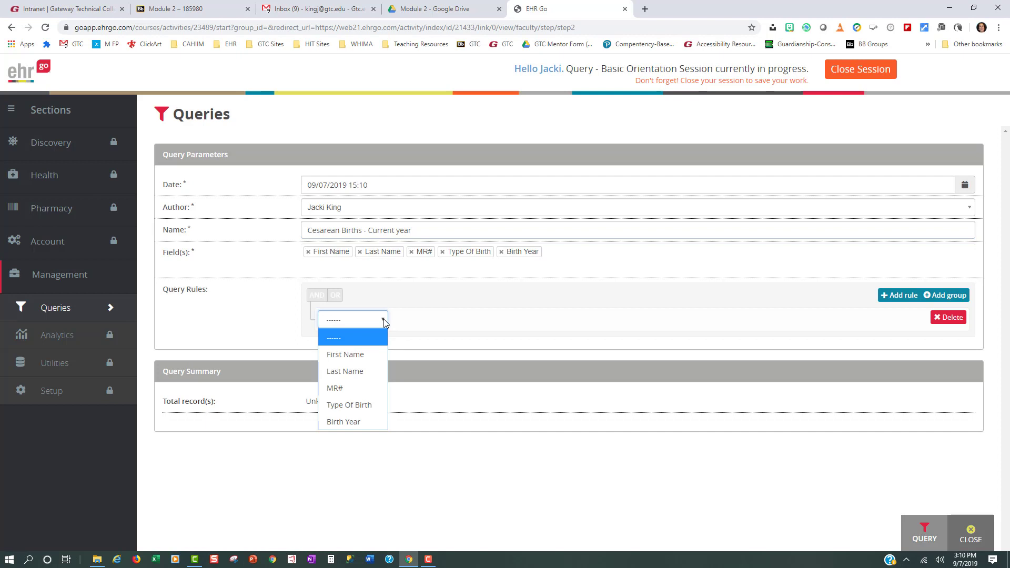
left_click(365, 422)
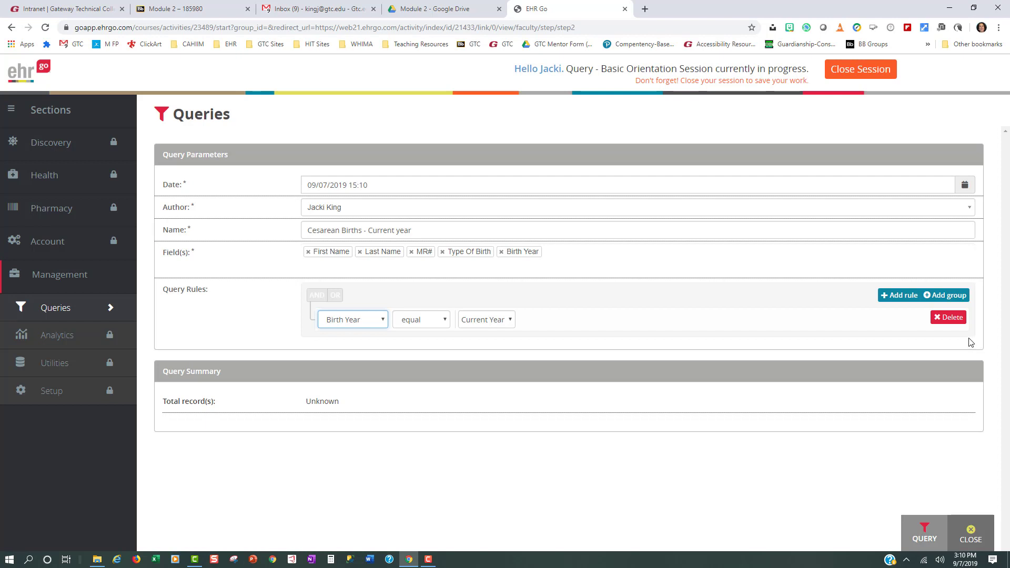
left_click(894, 299)
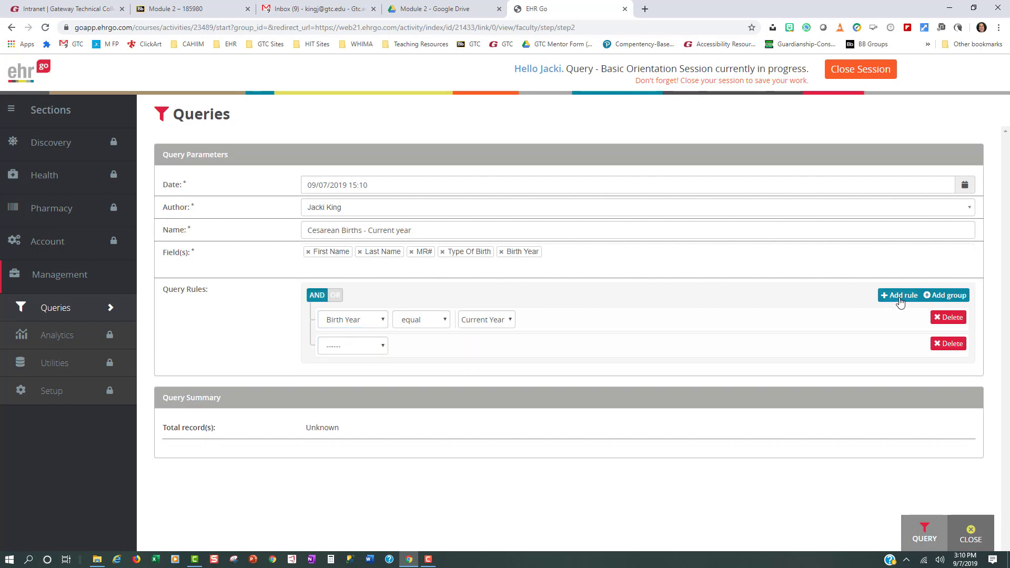
left_click(381, 349)
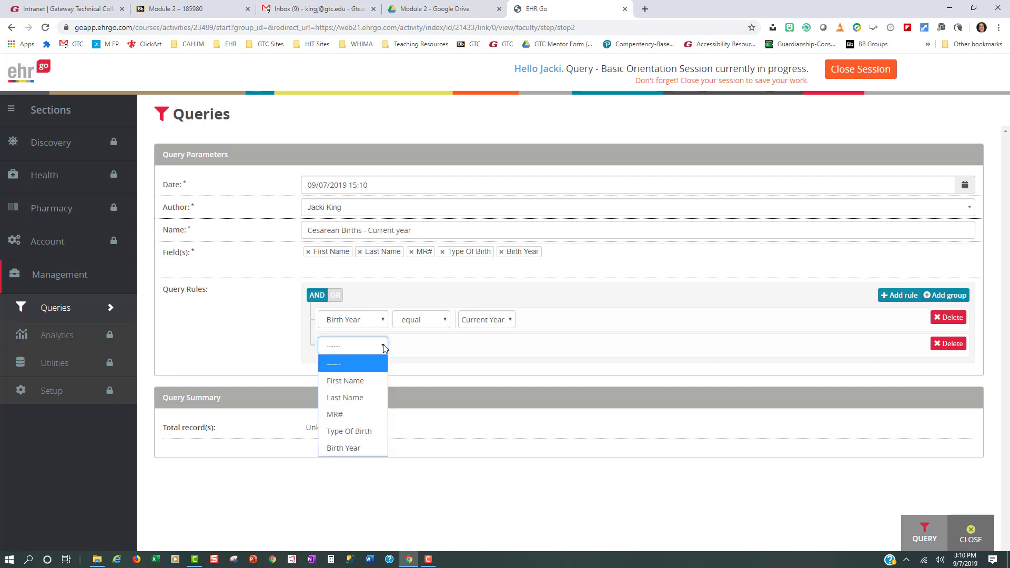
left_click(351, 430)
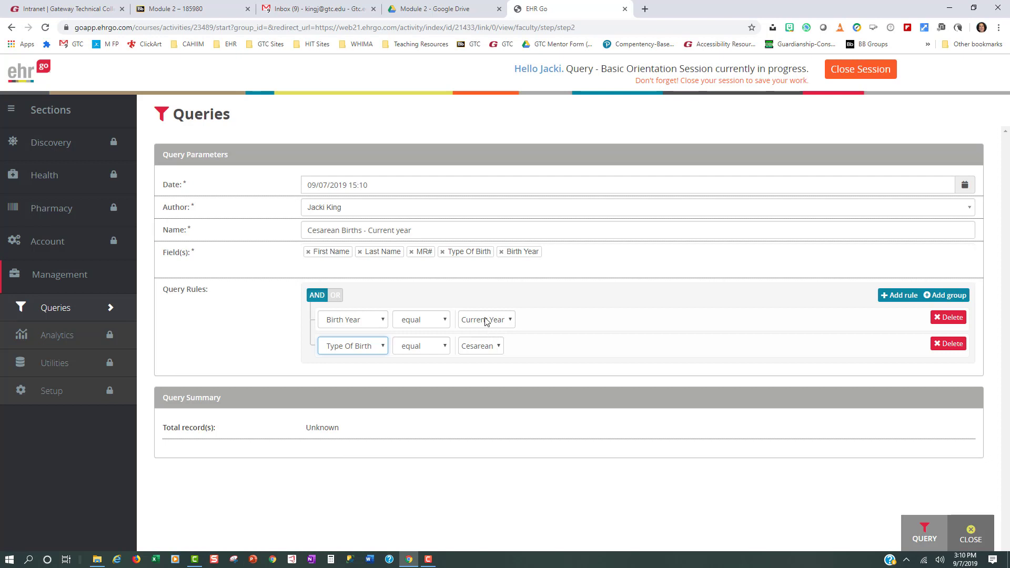
Run the "Cesarean Births - Current year" query, review its results and close it.
left_click(926, 532)
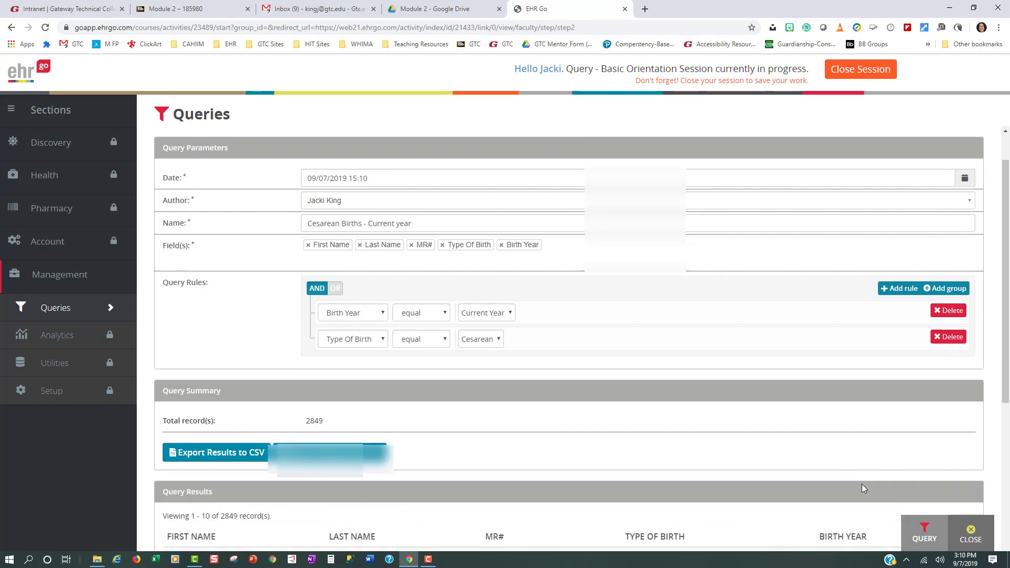
scroll(862, 484, "down", 4)
left_click(971, 534)
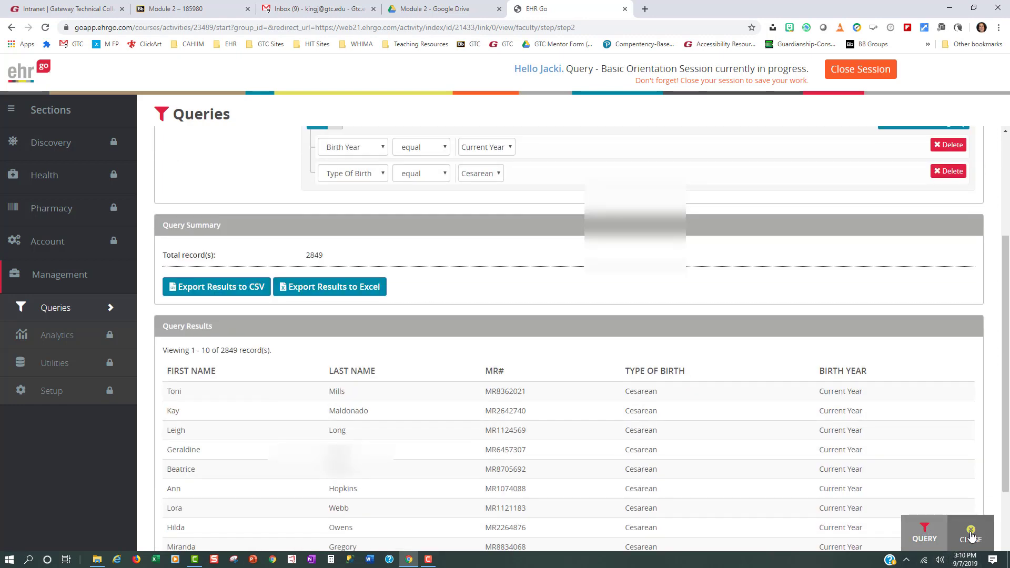